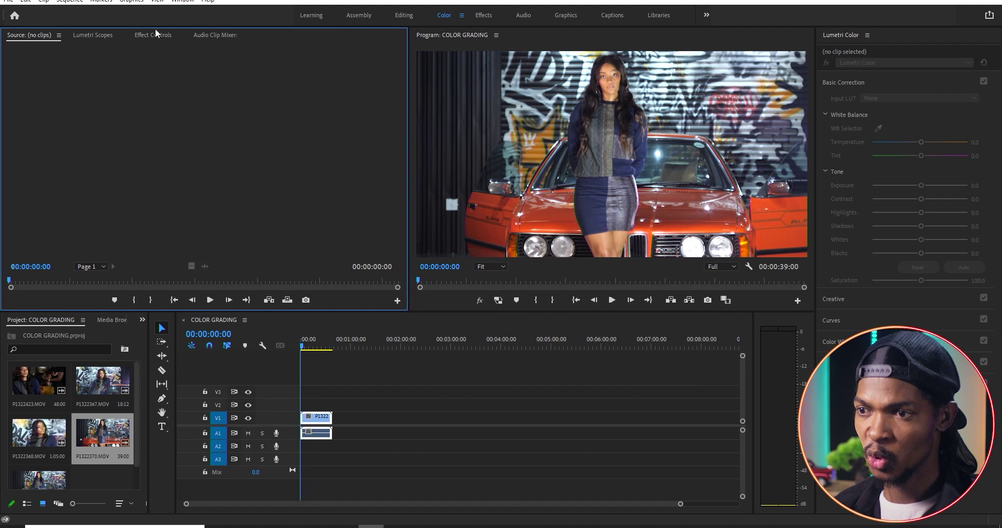
Step: Show Lumetri Scopes and turn off the HLS vectorscope, histogram and RGB parade
left_click(155, 35)
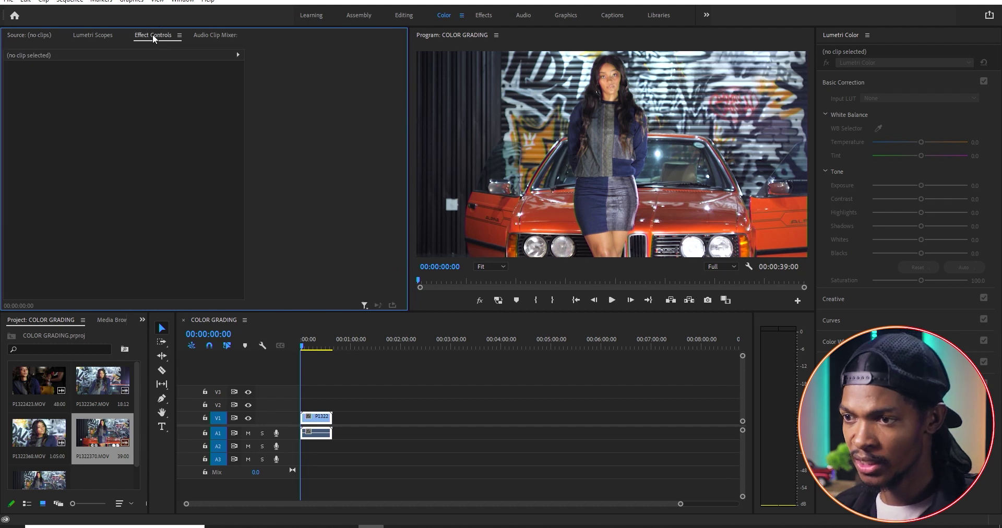
left_click(101, 34)
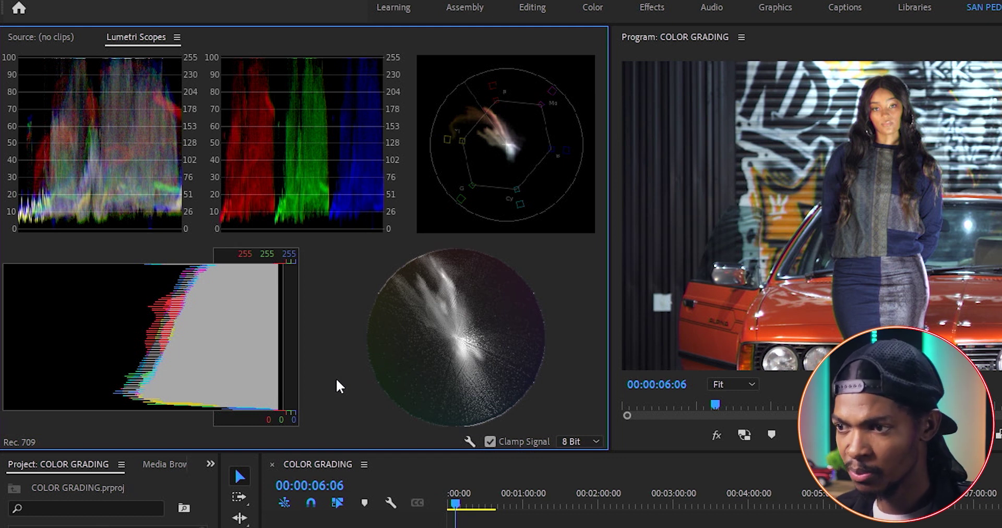
right_click(335, 358)
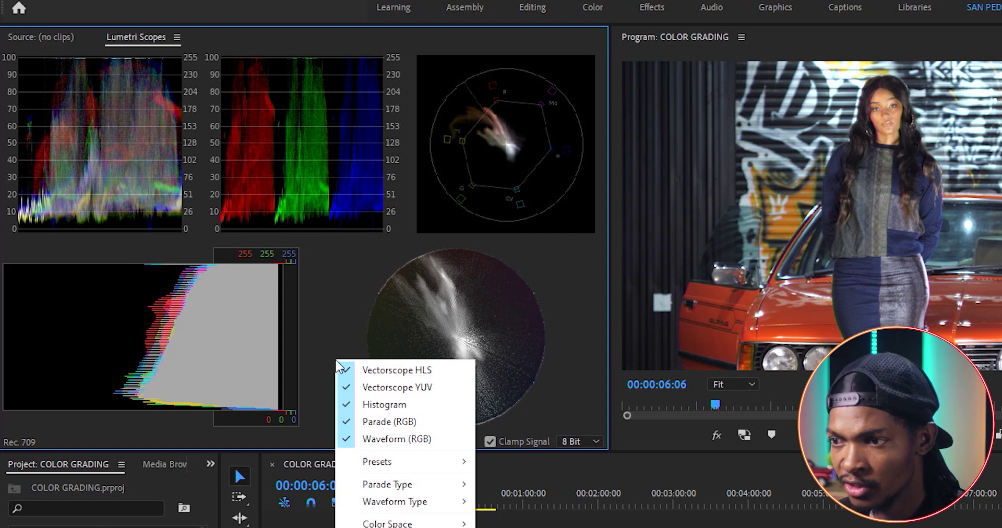
left_click(380, 372)
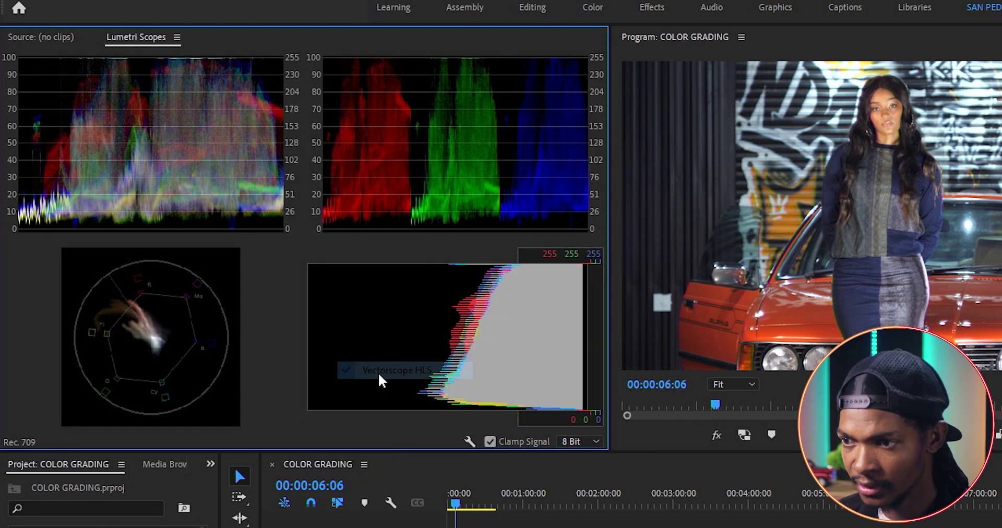
right_click(317, 347)
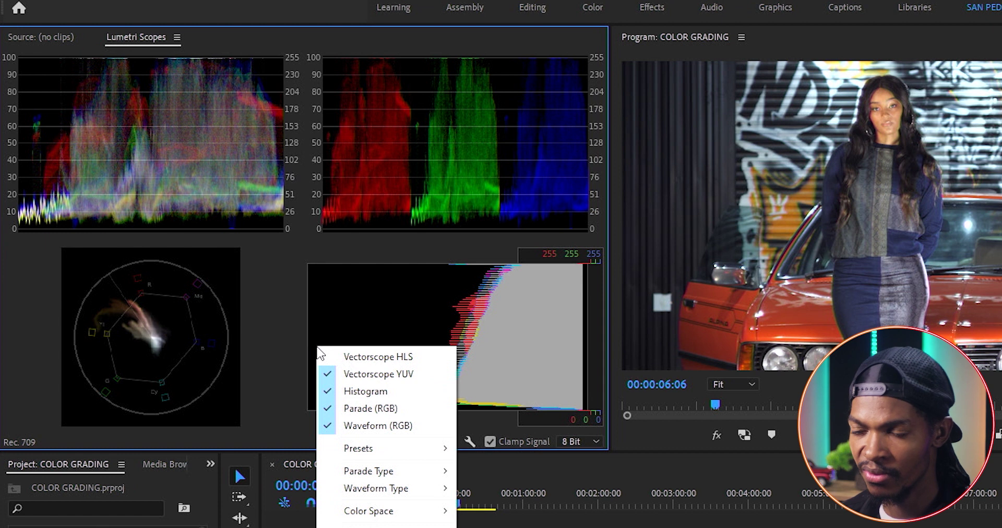
left_click(365, 392)
right_click(394, 378)
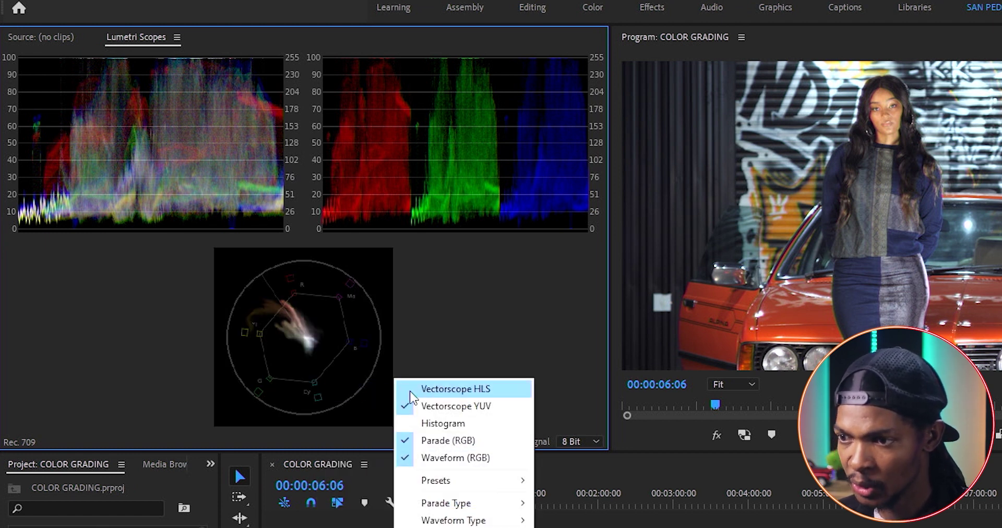
left_click(426, 440)
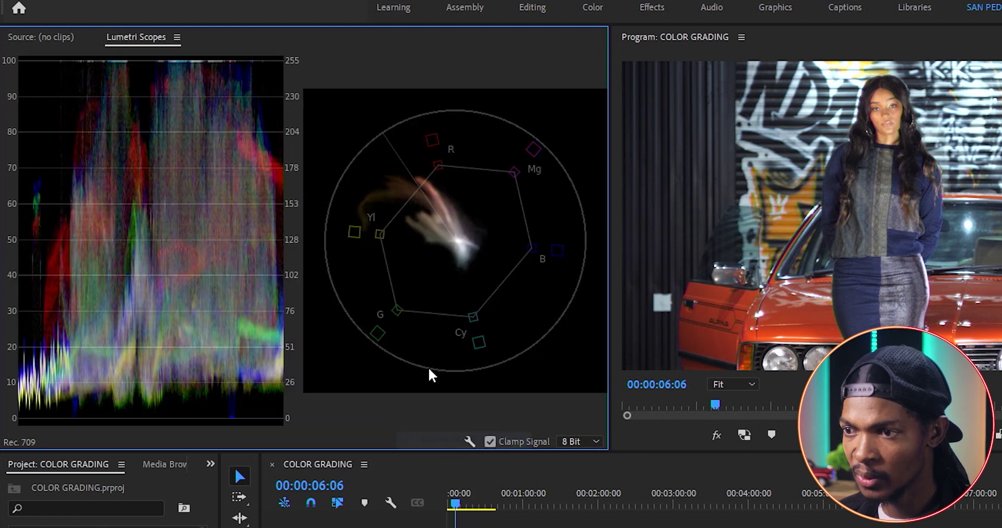
right_click(428, 365)
Step: Turn off Vectorscope YUV so only the waveform remains, and set Waveform Type to Luma
left_click(495, 387)
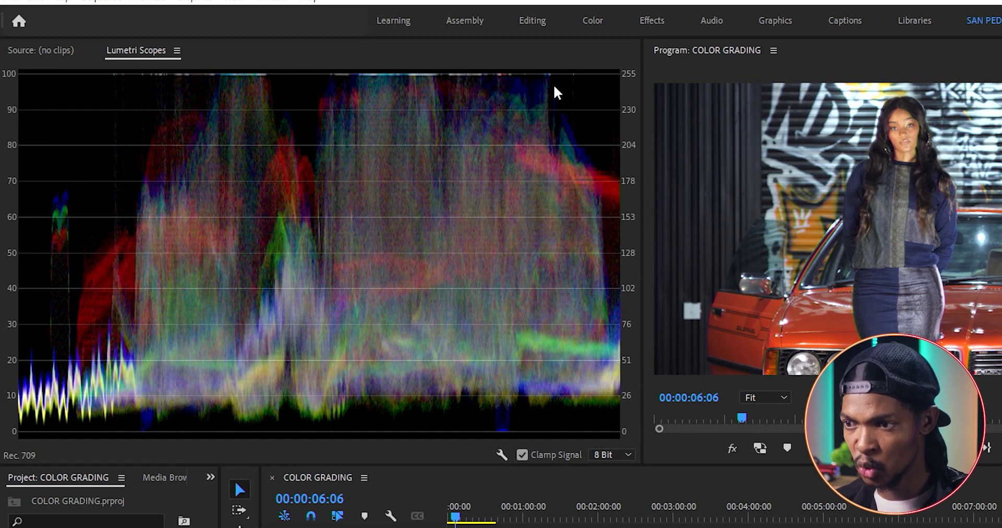
right_click(556, 297)
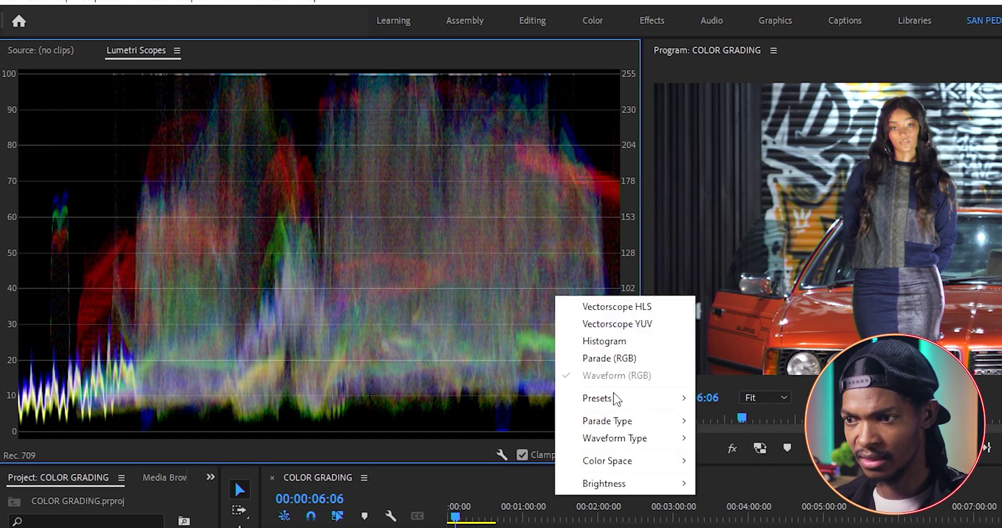
mouse_move(657, 439)
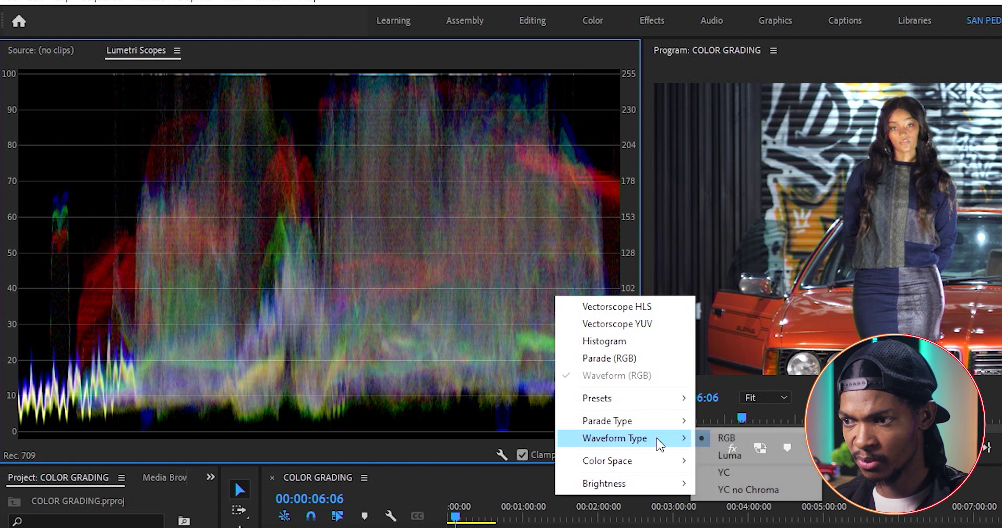
left_click(737, 454)
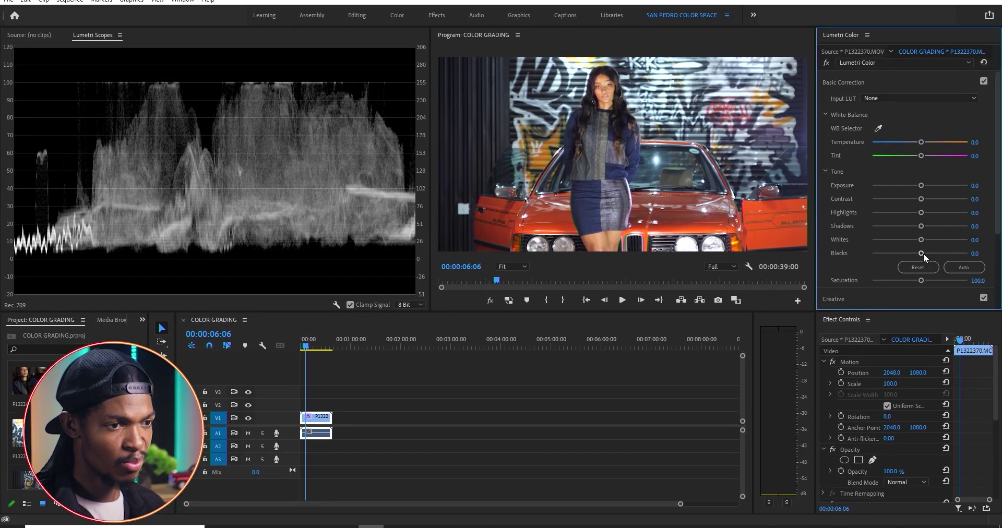
mouse_move(923, 253)
left_mouse_down()
mouse_move(898, 252)
mouse_move(913, 253)
left_mouse_up()
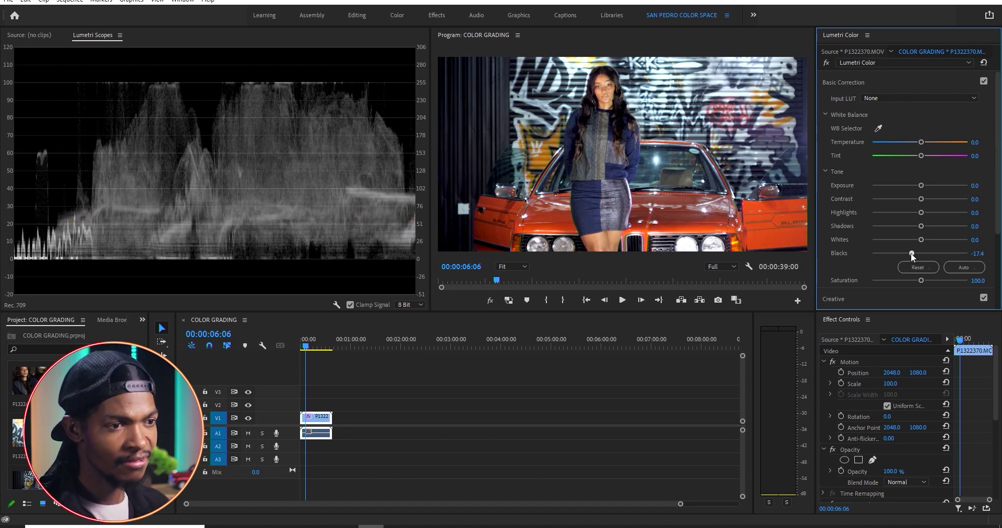
double_click(915, 254)
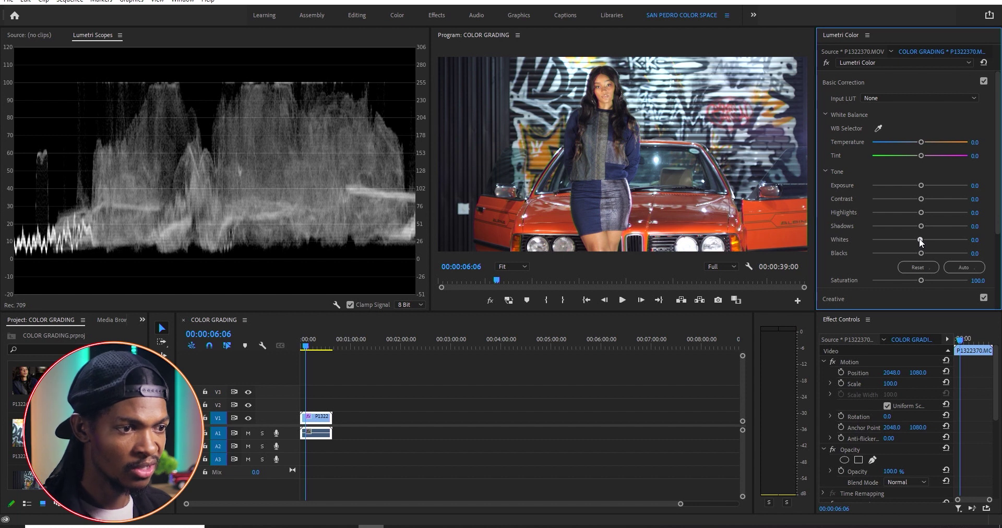
left_click_drag(921, 241, 886, 241)
double_click(886, 240)
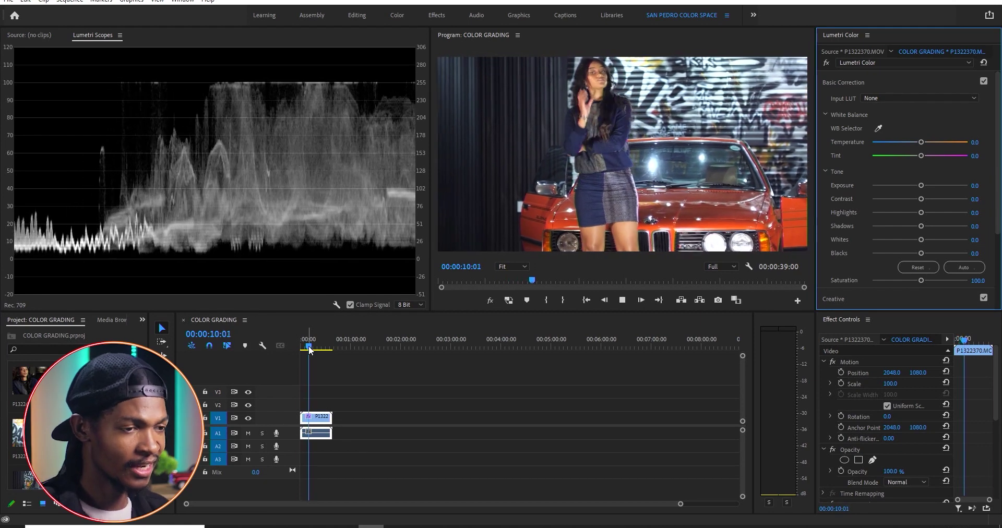
Step: Replay the clip from 00:00:10:00 and stop the playhead at 00:00:13:00
key("space")
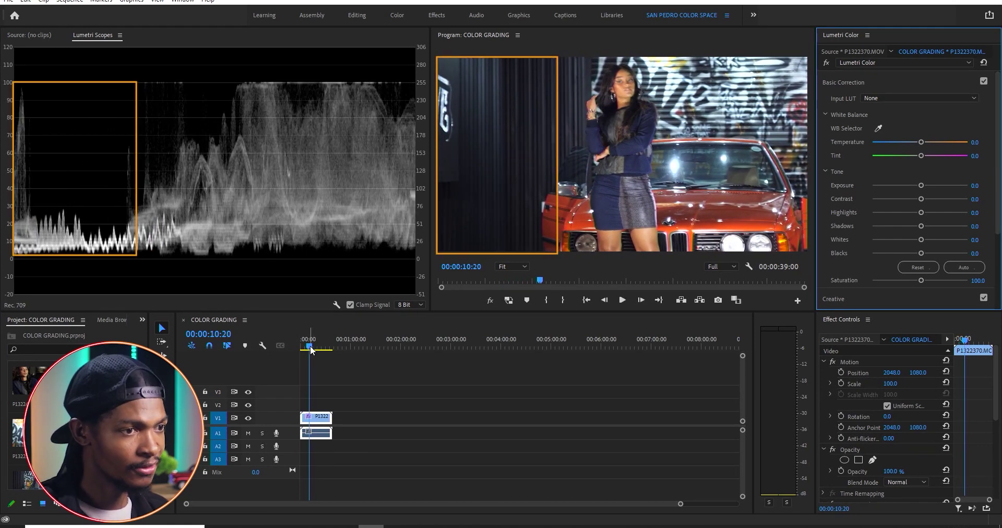
left_click(310, 349)
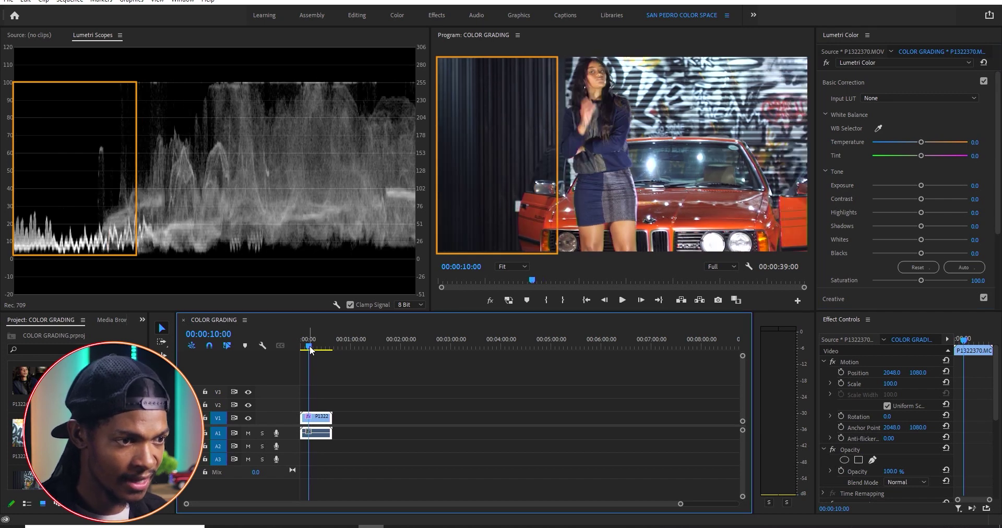
key("space")
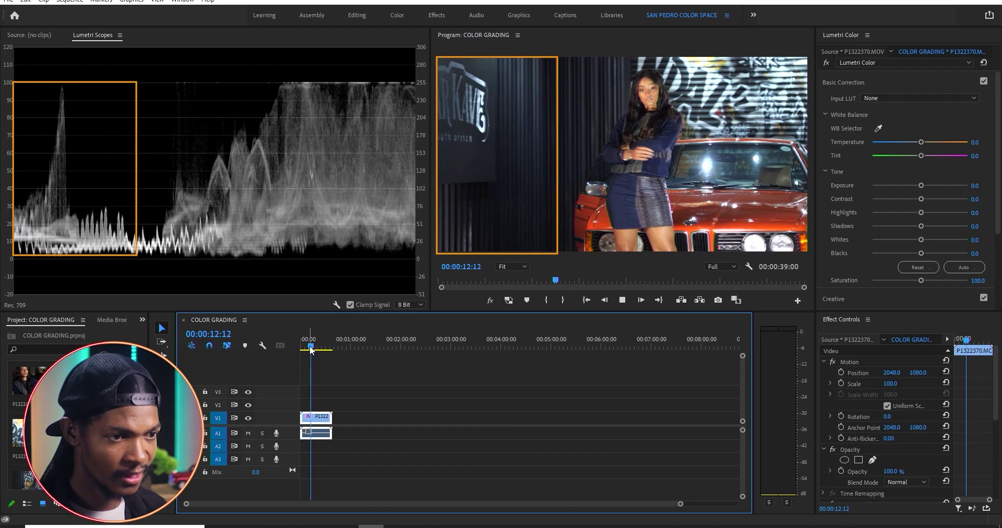
key("space")
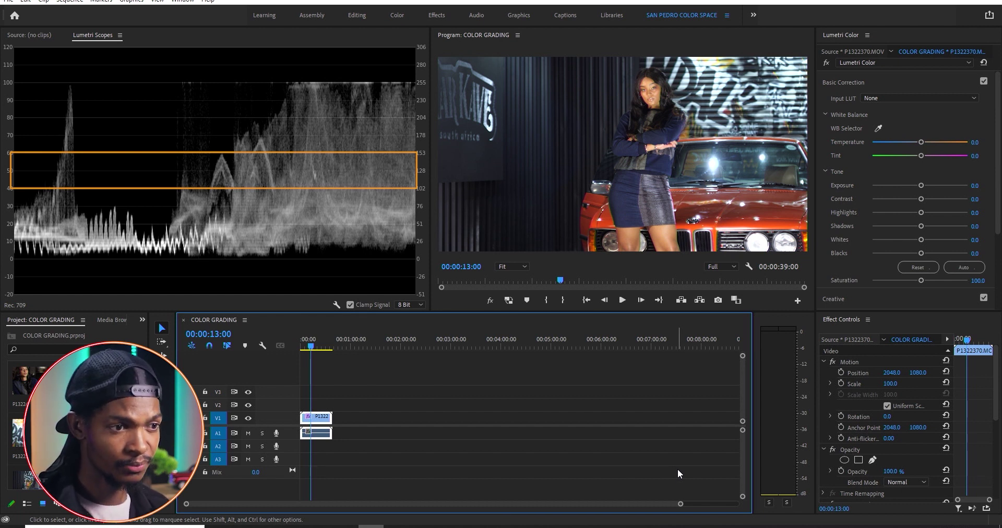
left_click(873, 461)
left_click(520, 267)
left_click(514, 336)
scroll(687, 151, "down", 8)
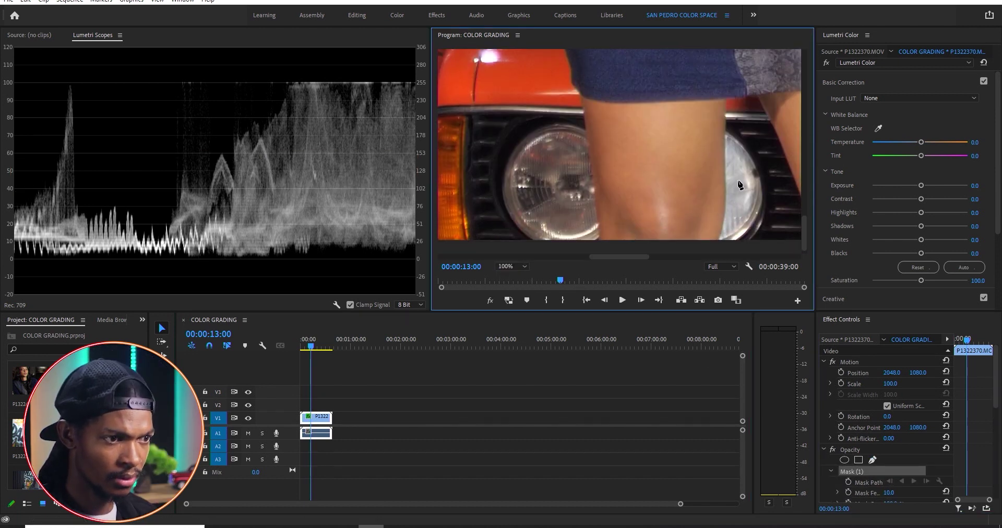
left_click(692, 113)
left_click(605, 119)
left_click(618, 202)
left_click(714, 200)
left_click(693, 113)
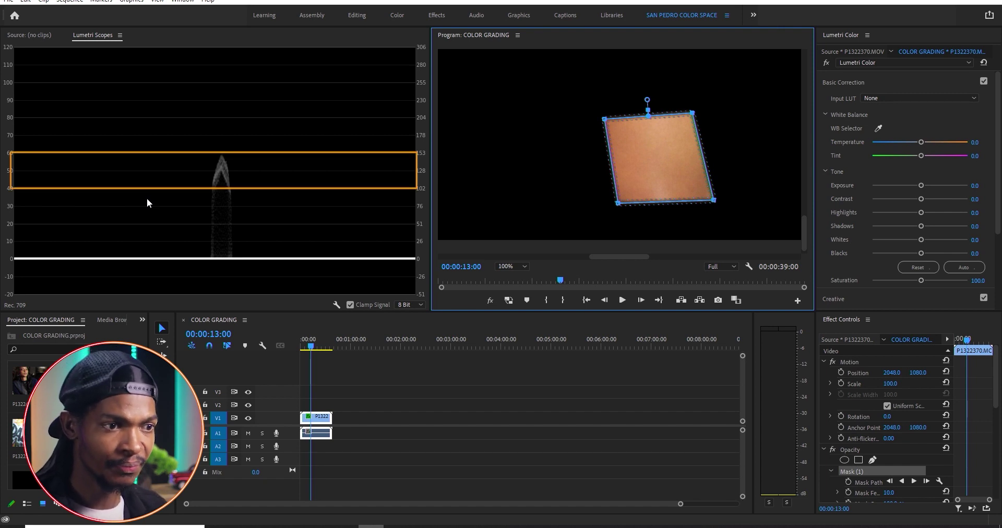
left_click(849, 471)
key("Delete")
left_click(511, 266)
left_click(510, 275)
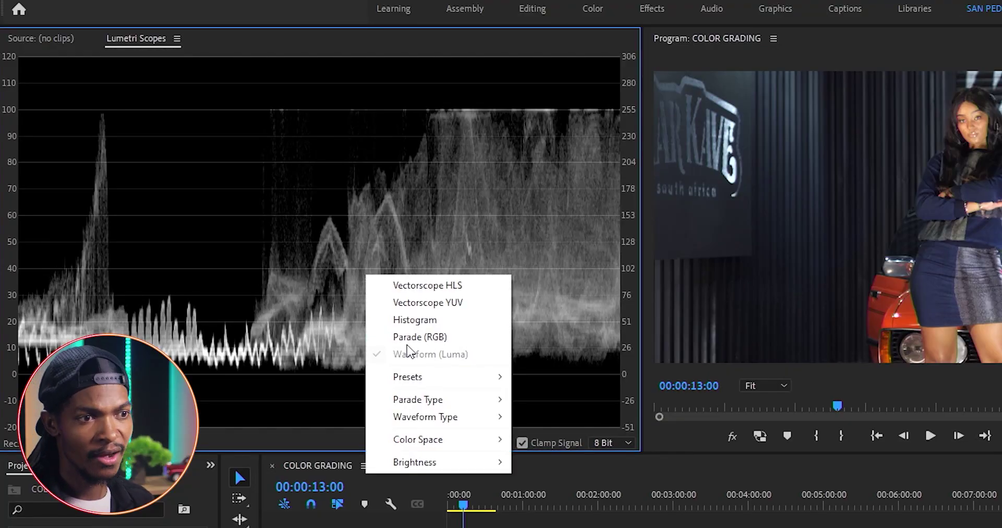
Step: Turn on Parade (RGB) and turn off the luma waveform
left_click(397, 337)
right_click(215, 285)
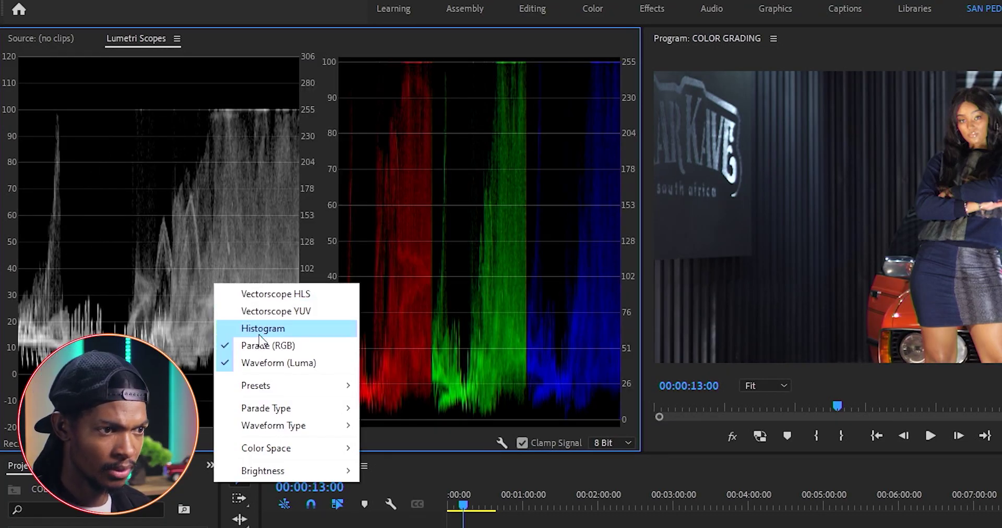
left_click(275, 366)
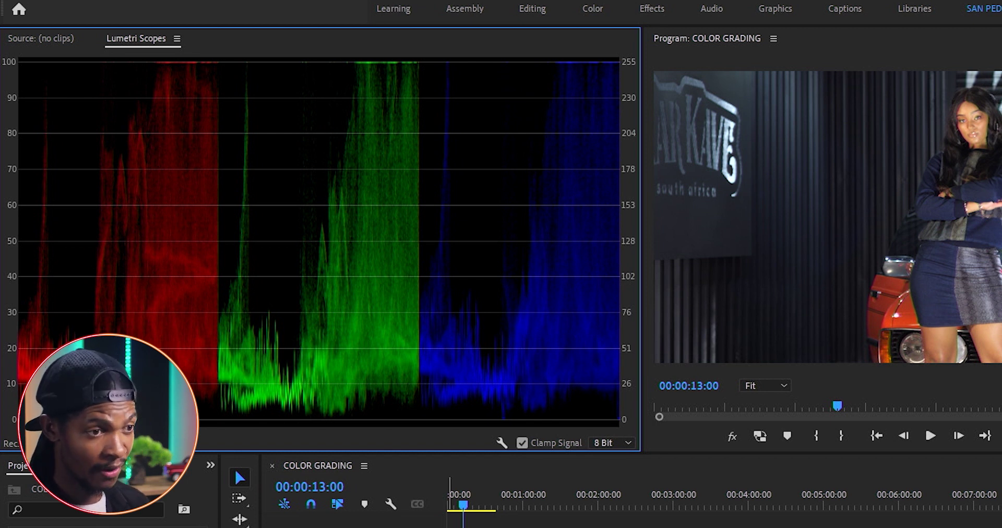
Step: Set the Parade Type to RGB
right_click(448, 379)
mouse_move(533, 504)
left_click(650, 504)
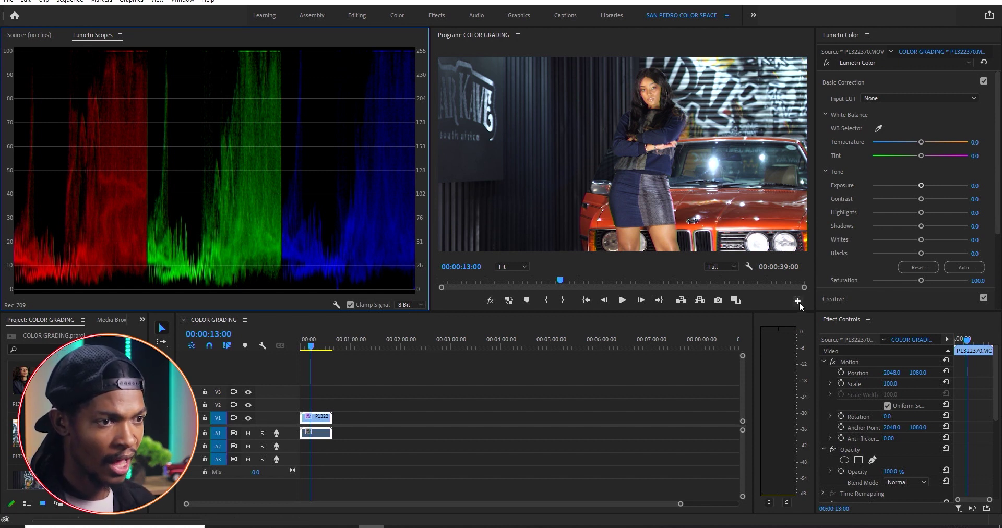
left_click_drag(922, 143, 967, 168)
double_click(923, 158)
double_click(925, 140)
scroll(876, 258, "down", 5)
left_click(903, 143)
mouse_move(979, 154)
left_mouse_down()
mouse_move(985, 241)
mouse_move(998, 174)
mouse_move(982, 152)
mouse_move(991, 233)
mouse_move(979, 155)
left_mouse_up()
left_click(921, 143)
left_click(905, 143)
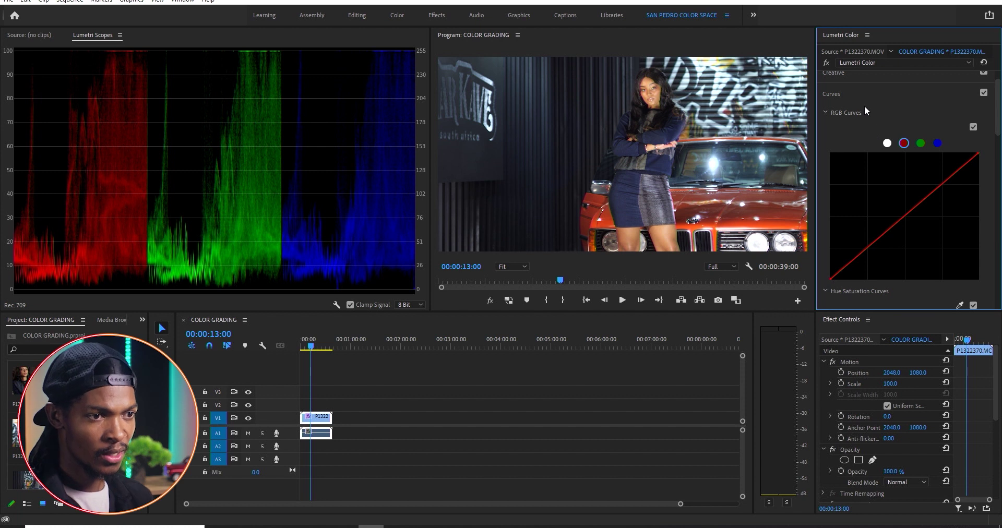
scroll(866, 106, "up", 1)
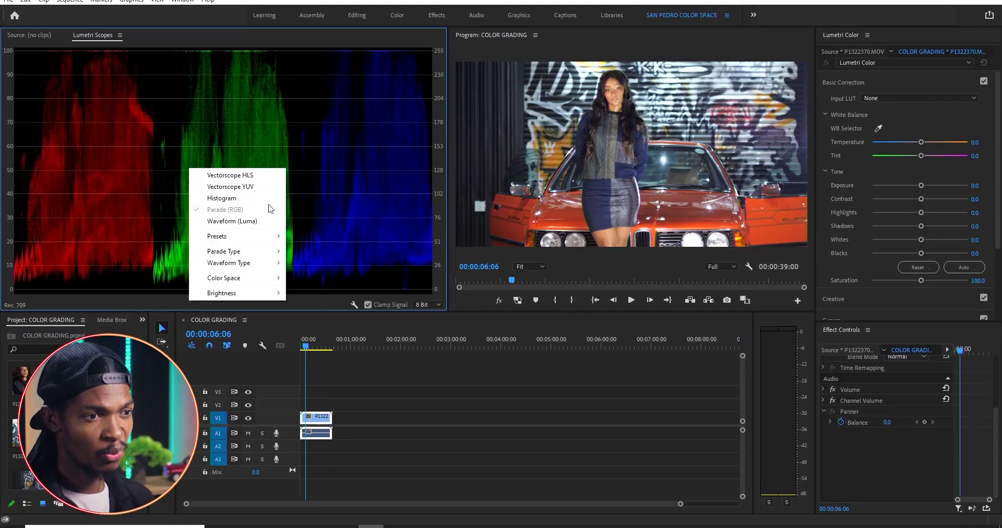
Step: Turn on Vectorscope YUV and turn off Parade (RGB)
left_click(250, 186)
right_click(244, 177)
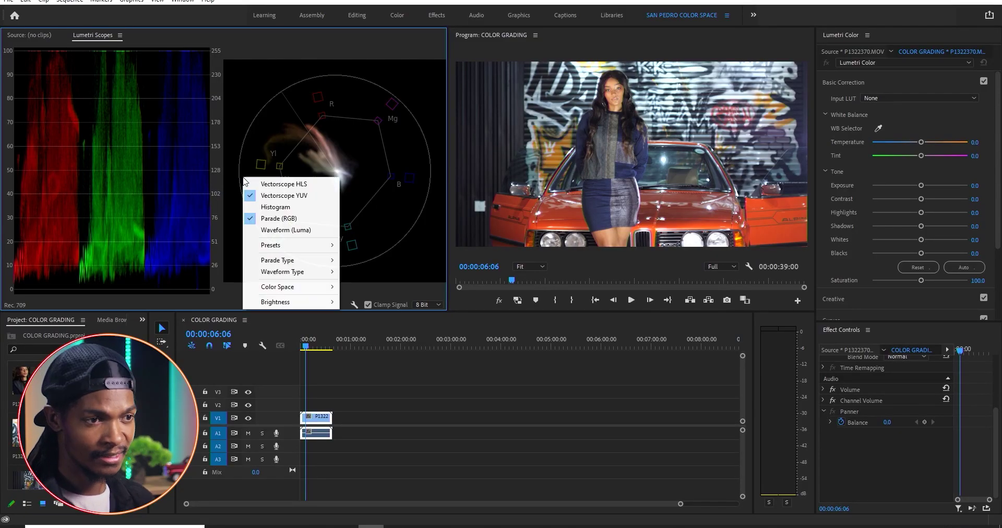
left_click(279, 218)
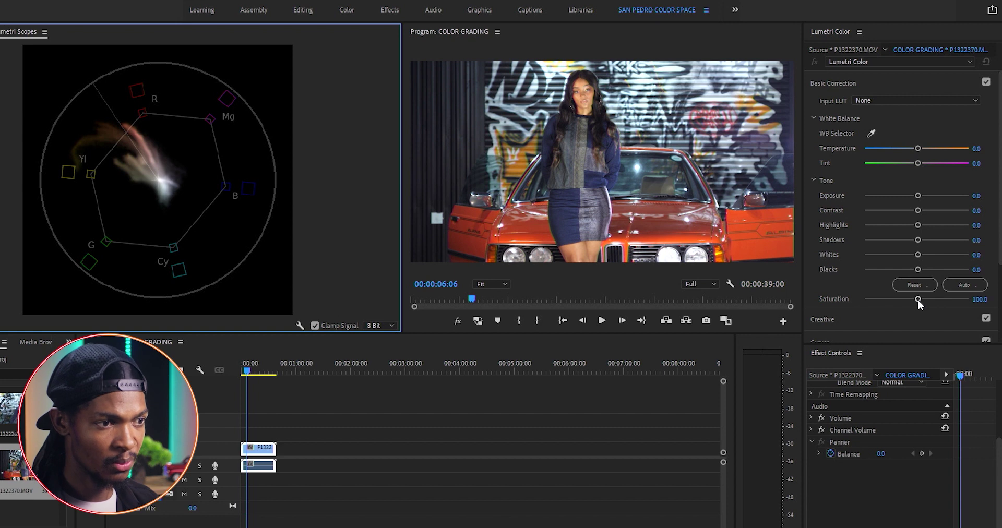
left_click_drag(919, 300, 863, 302)
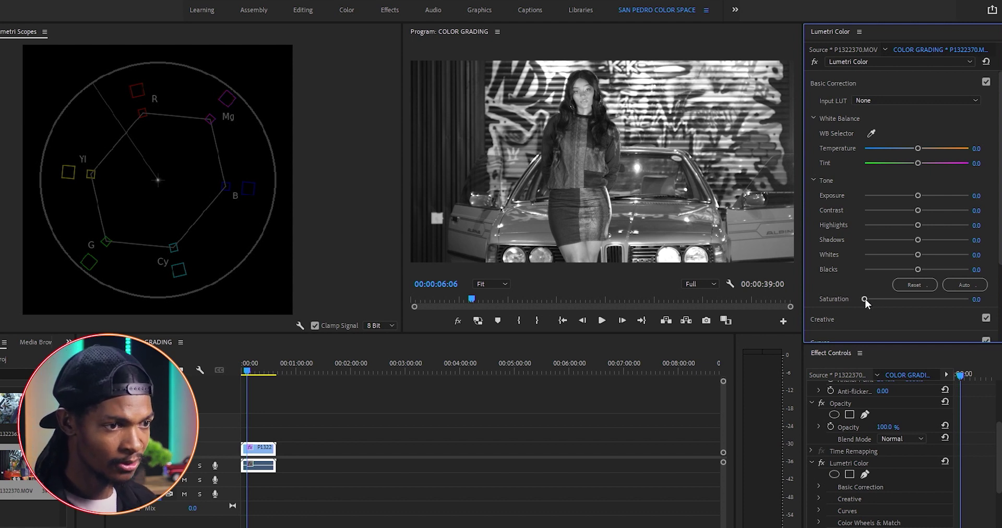
left_click_drag(865, 301, 920, 302)
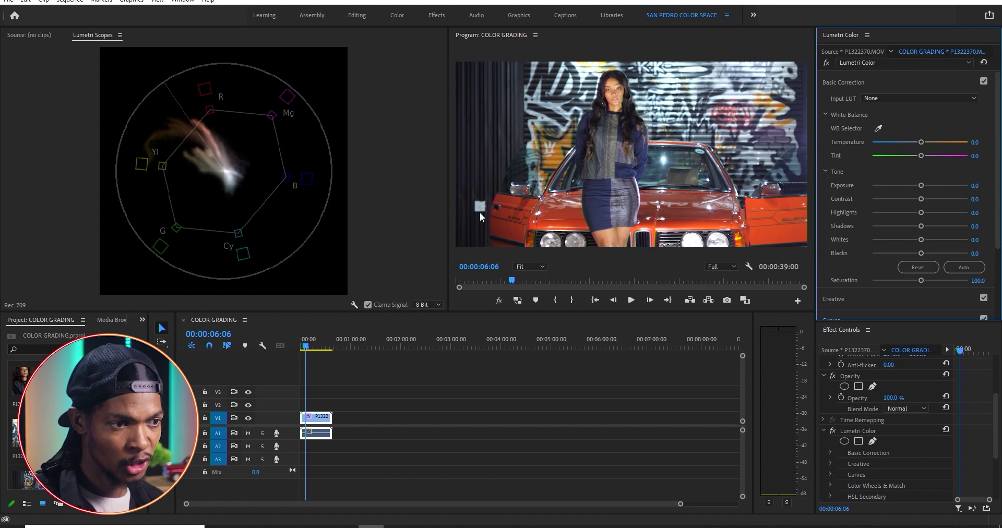
Step: Zoom the Program monitor to 100% and pan to the white card
left_click(541, 267)
left_click(531, 335)
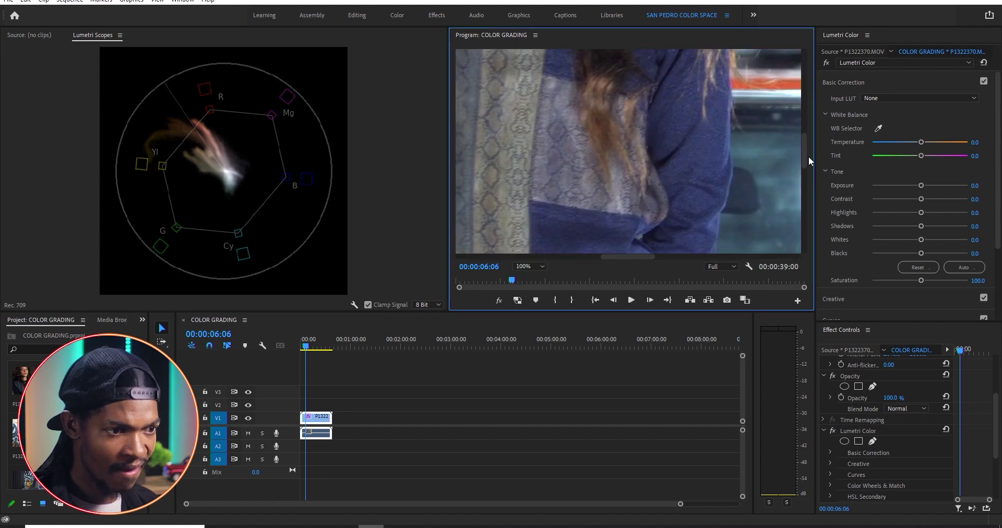
left_click_drag(806, 155, 806, 206)
left_click_drag(629, 257, 496, 256)
Step: Pen-mask the white card and adjust white balance to Temperature 32.6, Tint 10.9
left_click(872, 387)
left_click(598, 145)
left_click(596, 201)
left_click(536, 200)
left_click(538, 142)
left_click(598, 145)
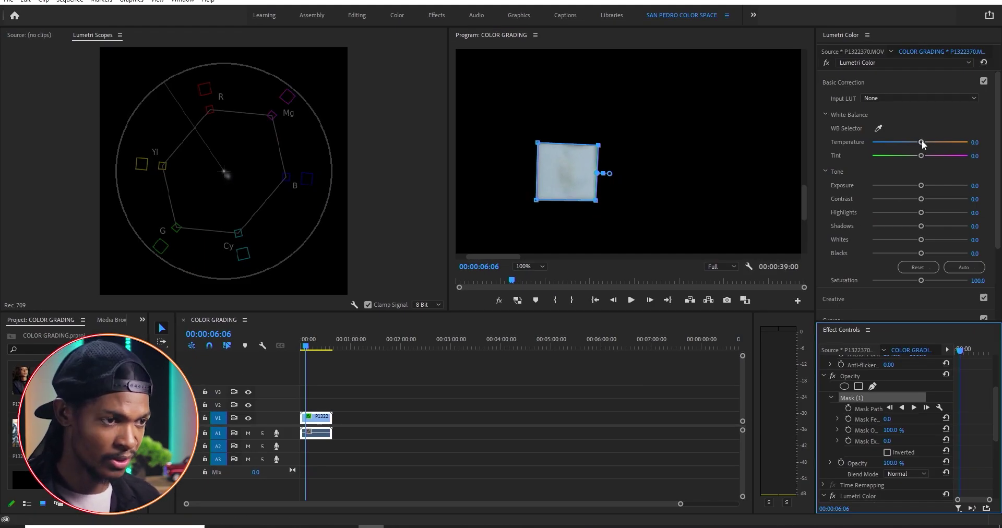
mouse_move(923, 144)
left_mouse_down()
mouse_move(937, 149)
mouse_move(926, 155)
left_mouse_up()
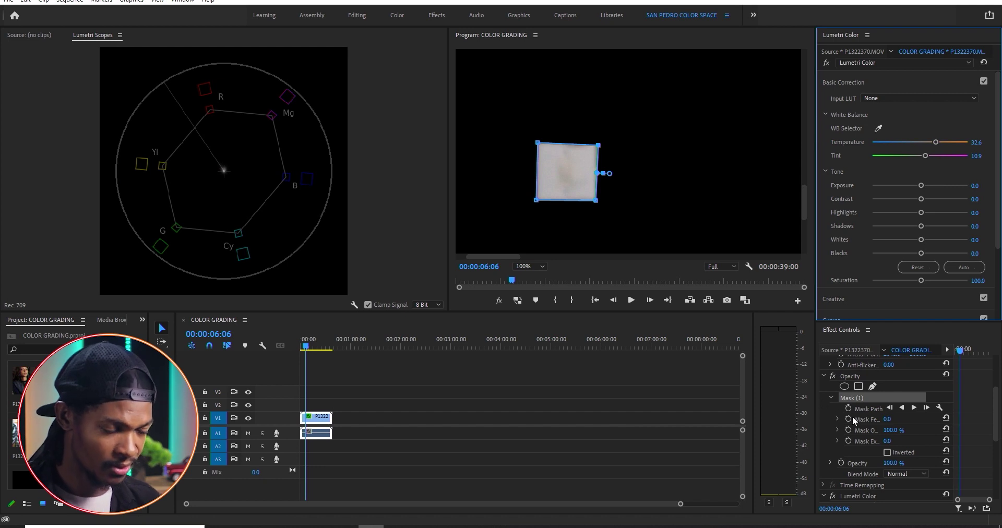
left_click(854, 399)
Step: Delete the white card mask and fit the full frame in the monitor
key("Delete")
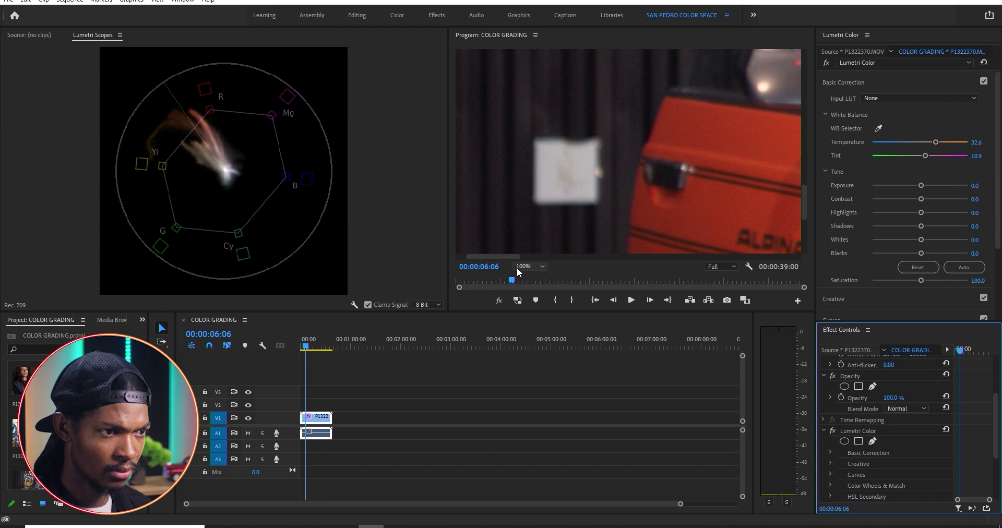
left_click(528, 267)
left_click(527, 273)
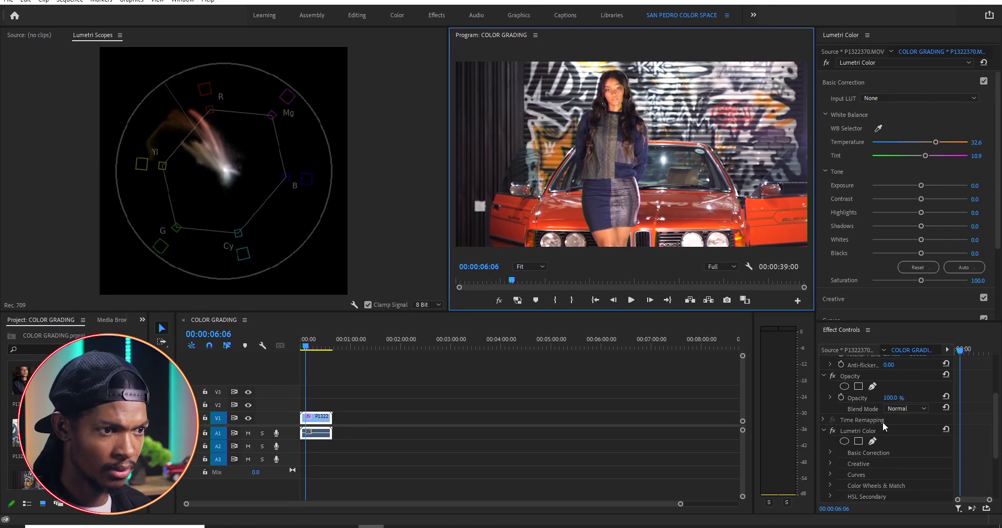
Step: Draw a freeform opacity mask around a patch of thigh skin at 100% zoom
left_click(873, 387)
left_click(530, 267)
left_click(537, 334)
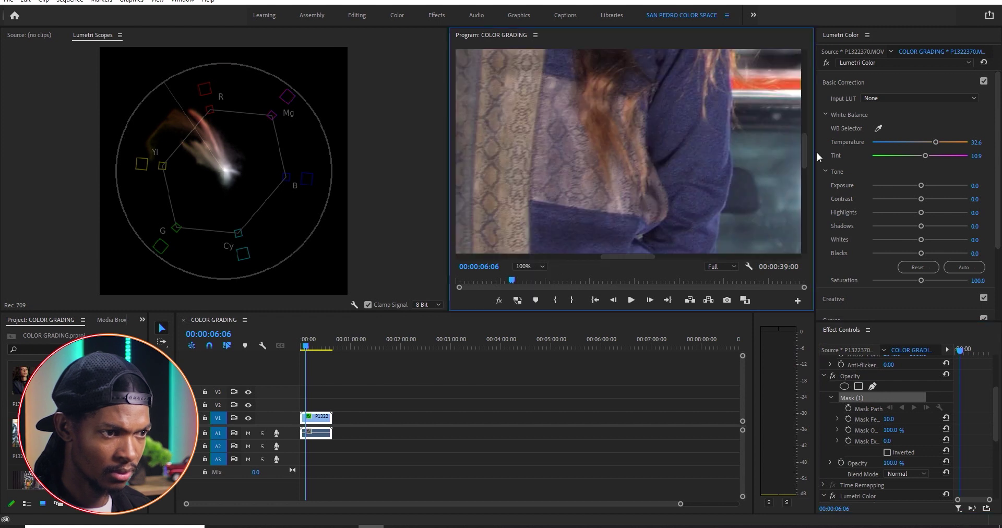
left_click_drag(805, 173, 807, 243)
left_click_drag(627, 257, 606, 258)
left_click(637, 130)
left_click(533, 149)
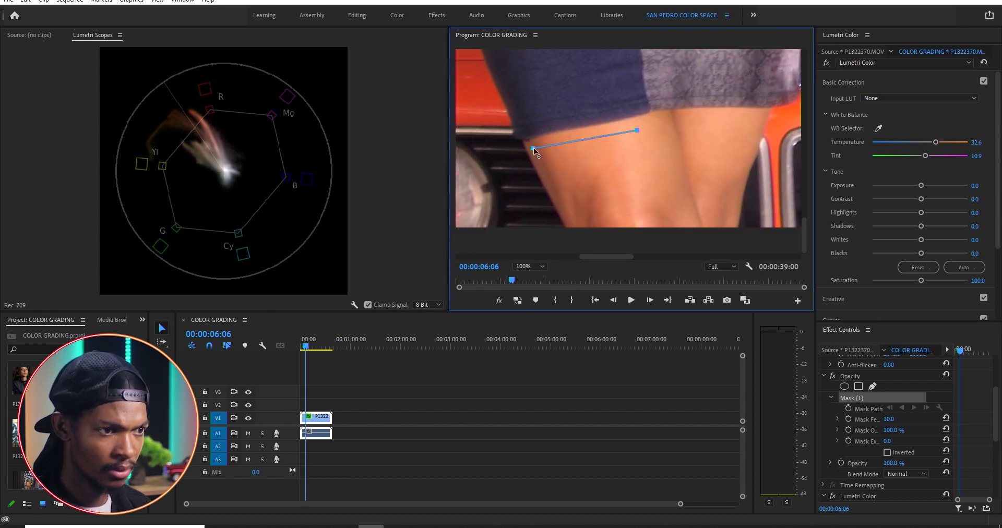
left_click(571, 222)
left_click(664, 210)
left_click(637, 130)
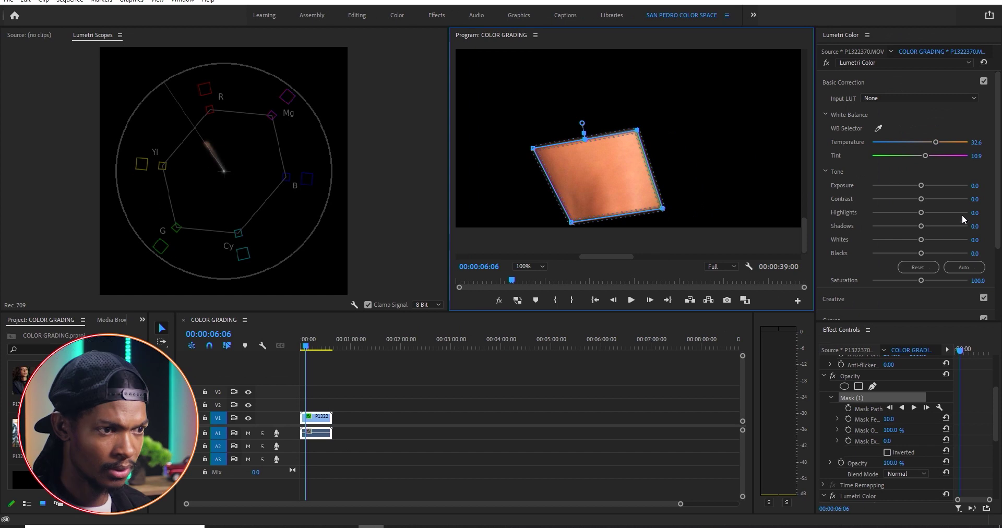
Step: Sample the skin with the Hue vs Hue eyedropper, nudge the middle point, then delete the mask
scroll(934, 268, "down", 3)
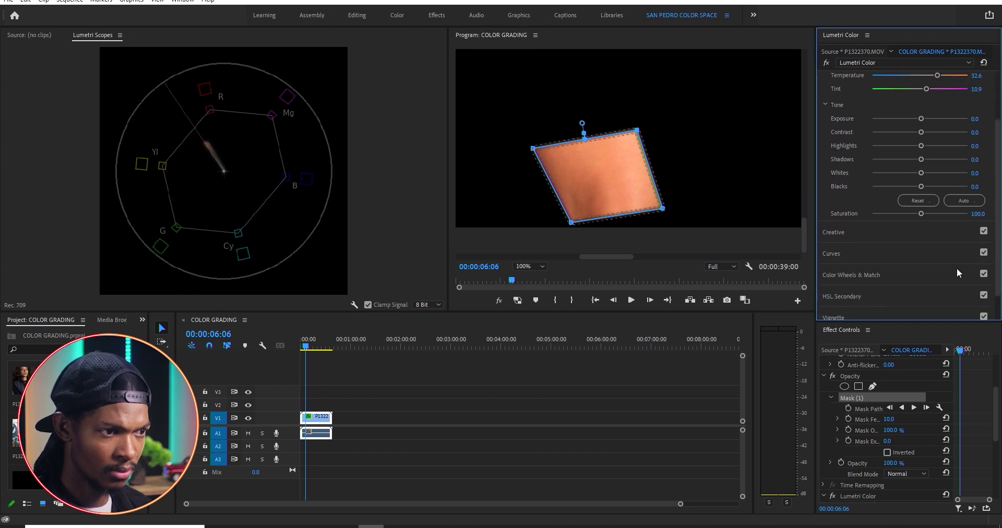
left_click(838, 253)
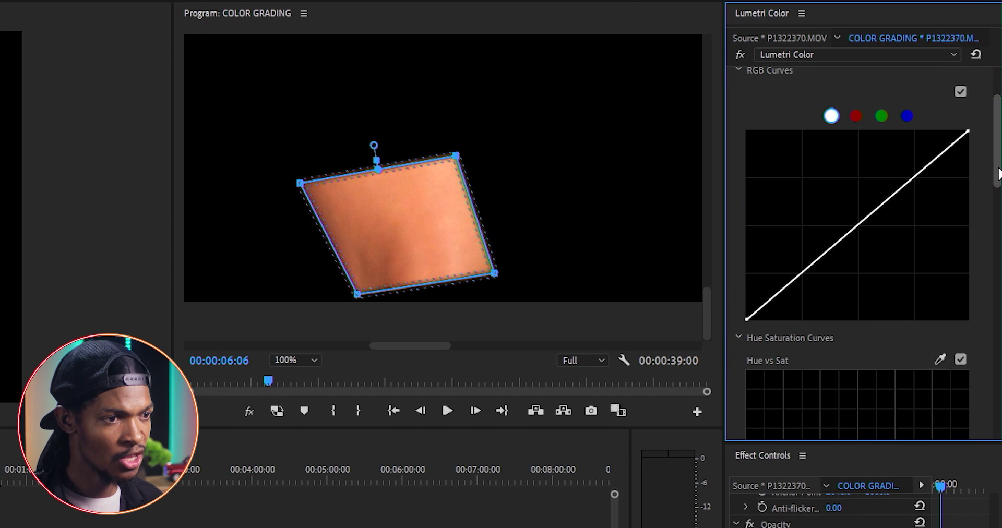
left_click_drag(1000, 141, 999, 172)
left_click_drag(999, 219, 1000, 256)
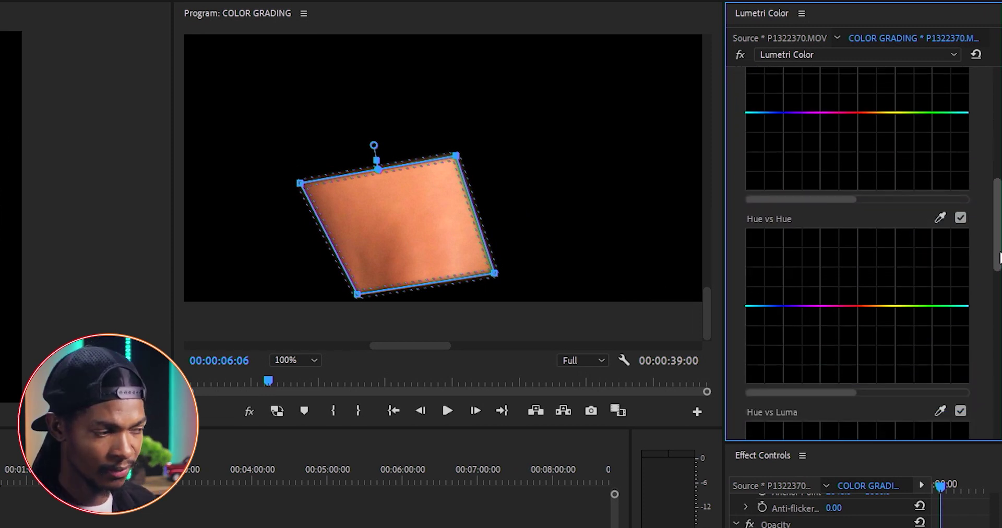
left_click(940, 217)
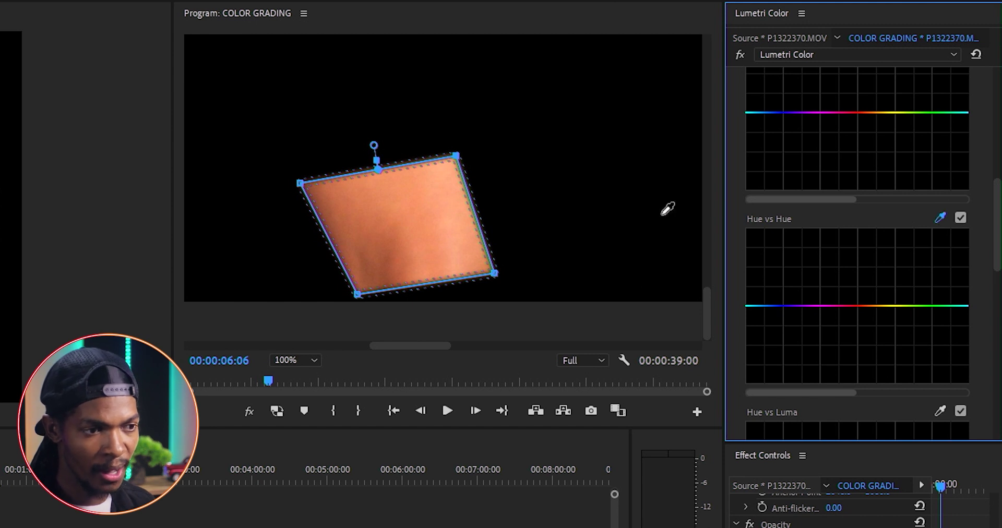
left_click(391, 253)
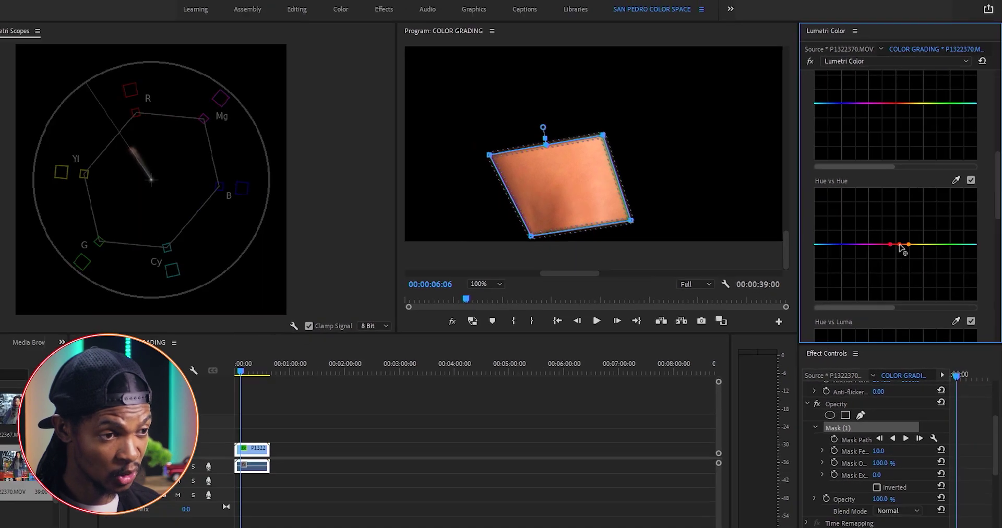
left_click(866, 303)
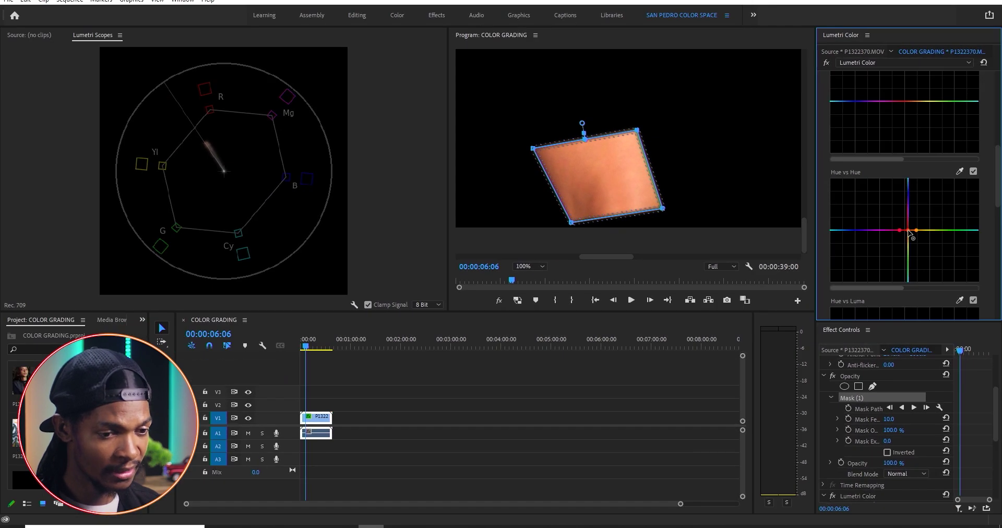
left_click_drag(912, 236, 911, 232)
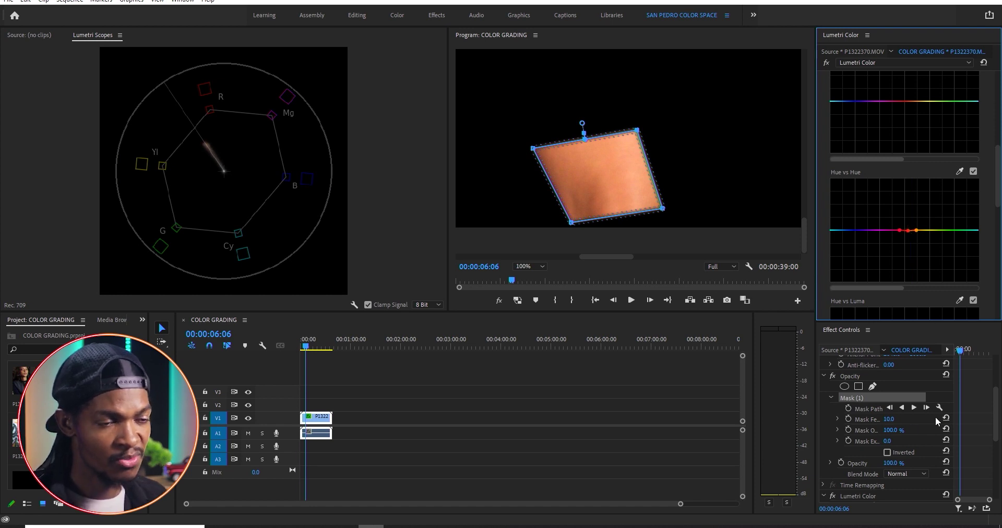
left_click(850, 400)
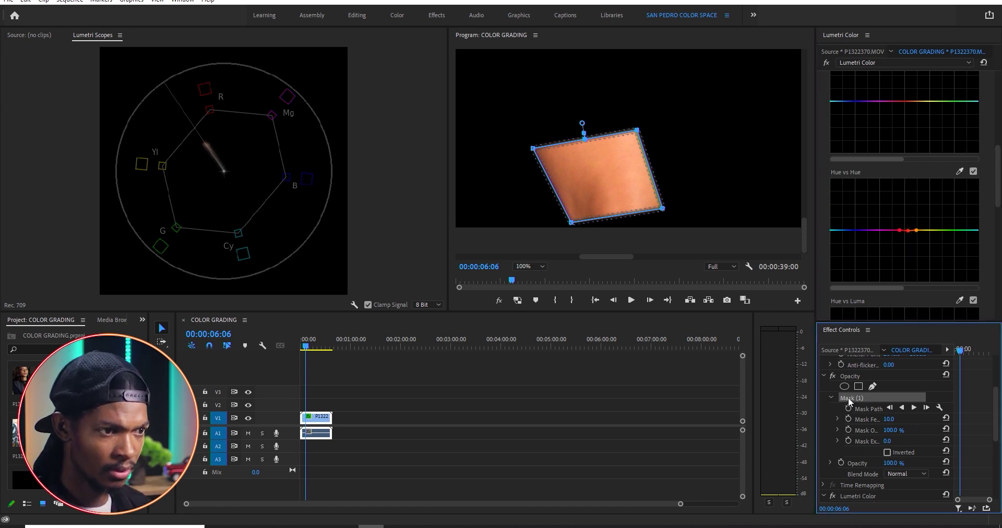
key("Delete")
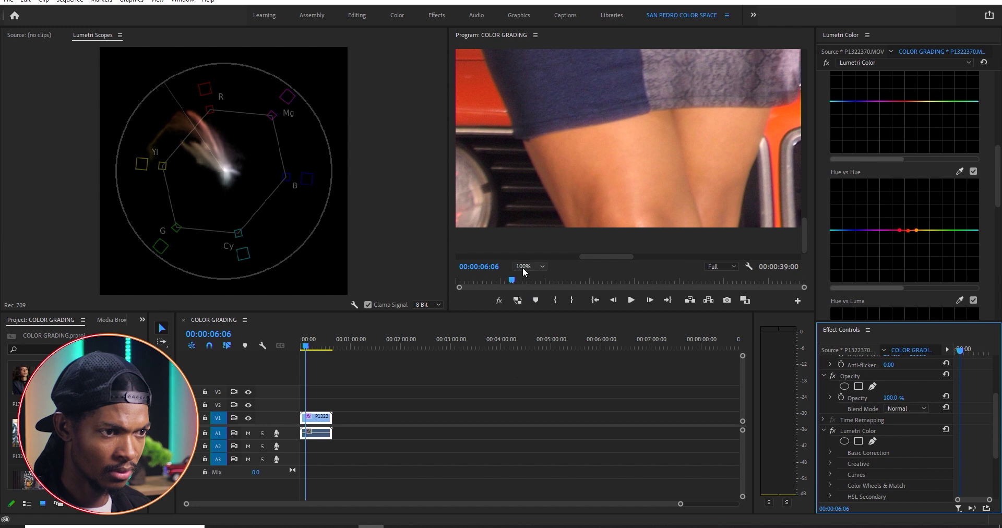
Step: Set the Program monitor zoom to Fit and collapse the Curves section
left_click(524, 268)
left_click(530, 277)
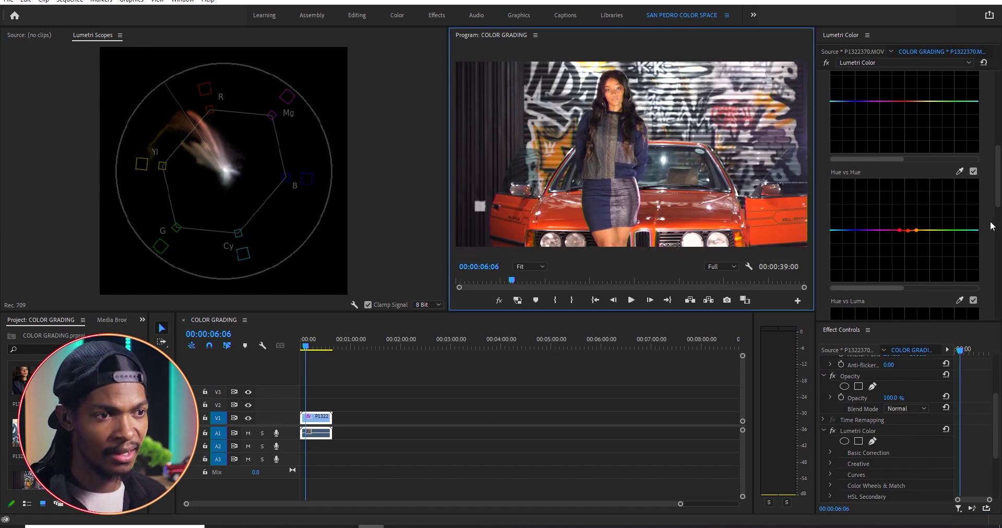
left_click_drag(998, 203, 976, 115)
left_click(831, 124)
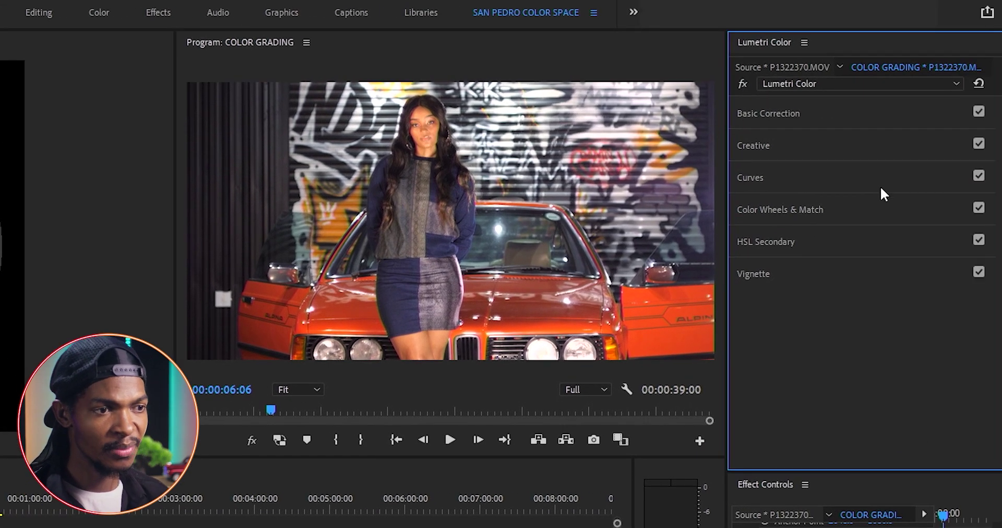
Step: Add a fresh Lumetri Color effect and sample the car's red with the Hue vs Sat eyedropper
left_click(852, 82)
left_click(837, 118)
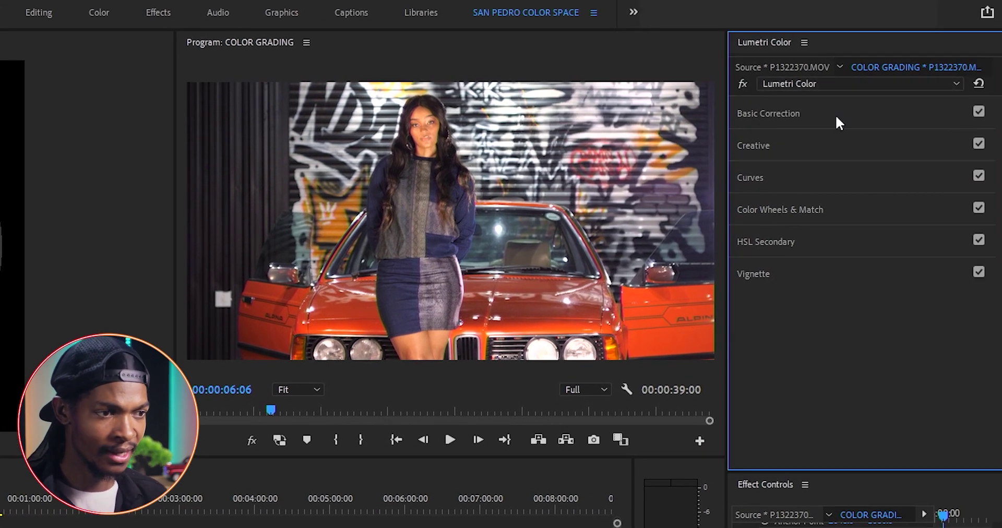
left_click(744, 179)
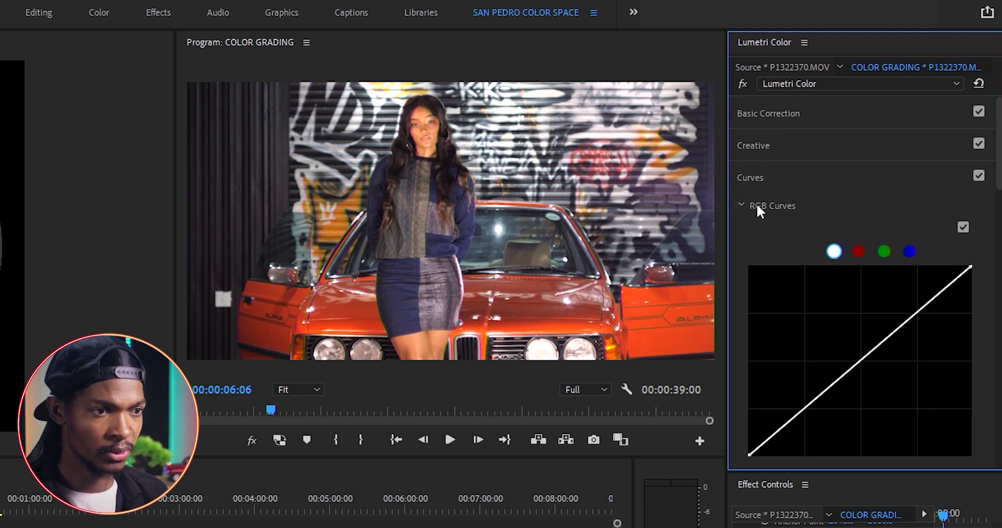
scroll(987, 364, "down", 5)
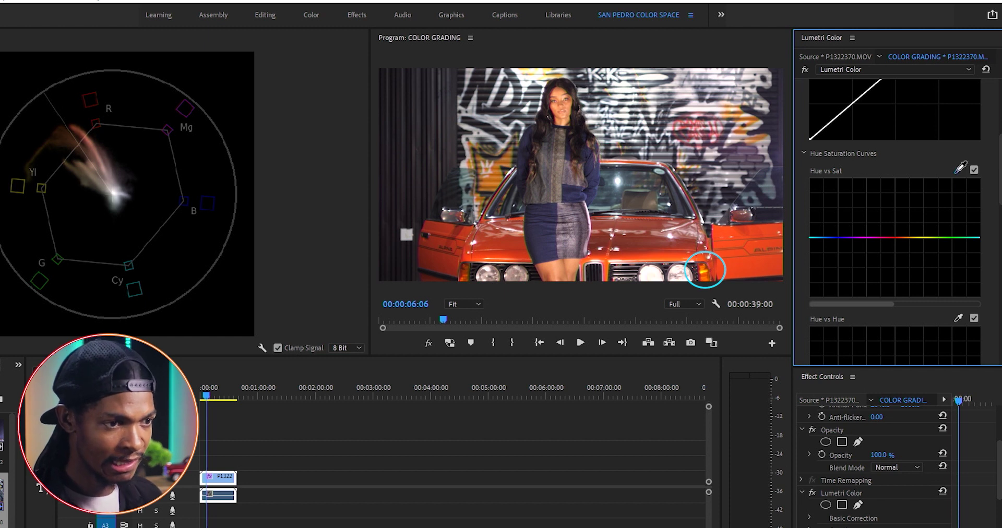
left_click(959, 168)
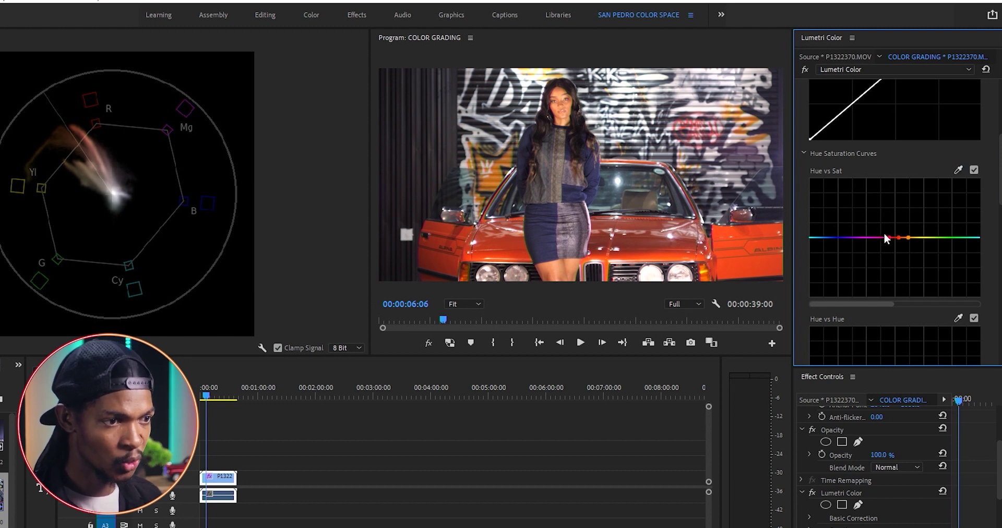
left_click(899, 239)
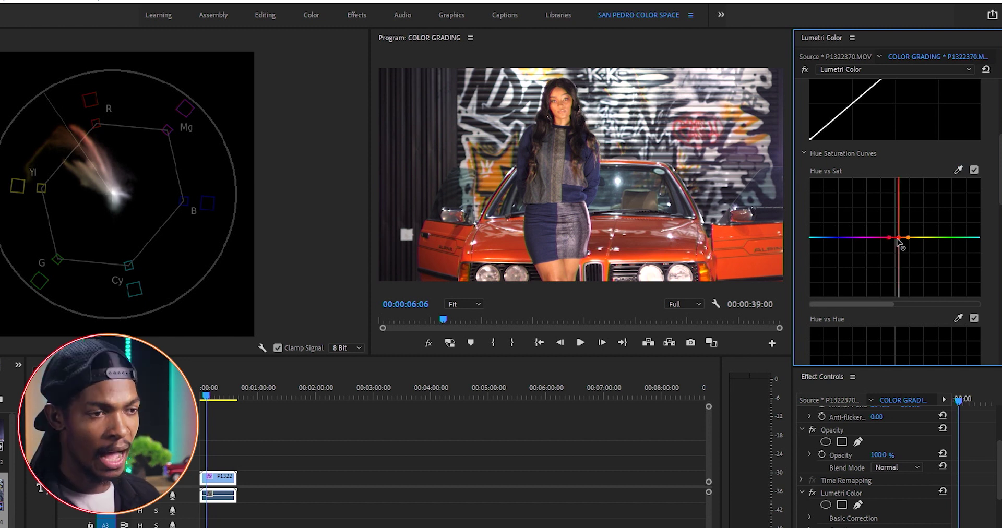